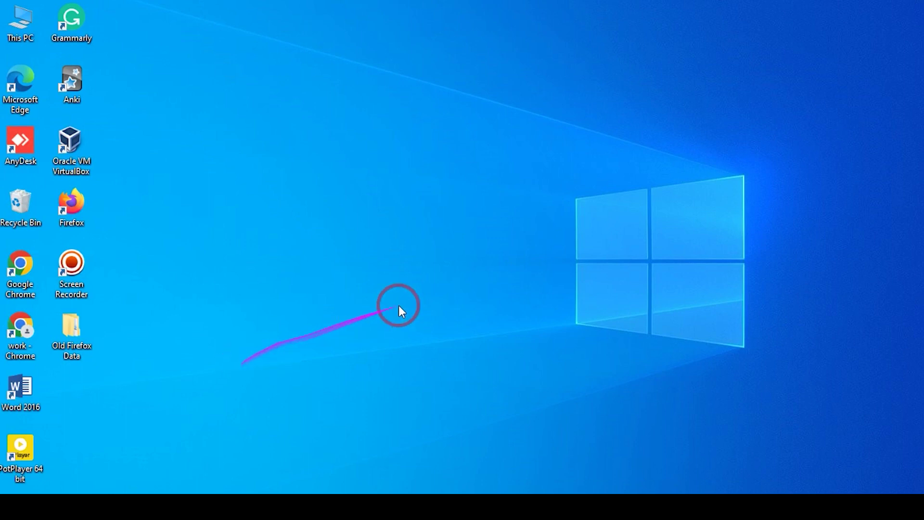
From the taskbar tray, open the Network & Internet status showing the FTTH-E662 connection.
click(813, 506)
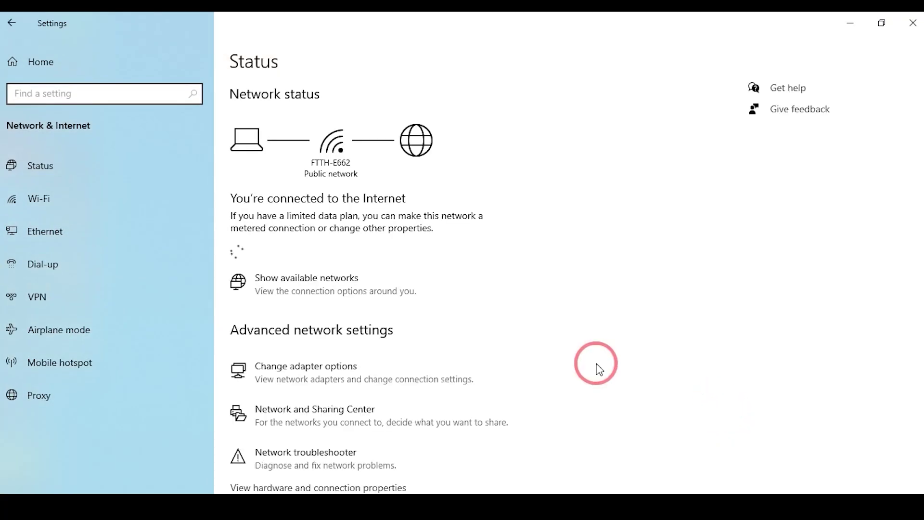
Set the Ethernet adapter's IPv4 to a manually specified IP address and save it.
scroll(313, 424, down, 3)
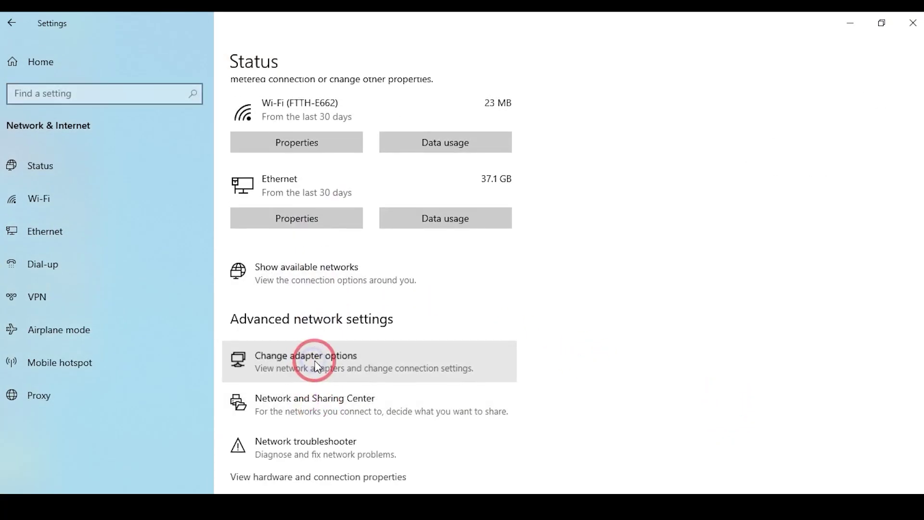
click(315, 360)
click(101, 153)
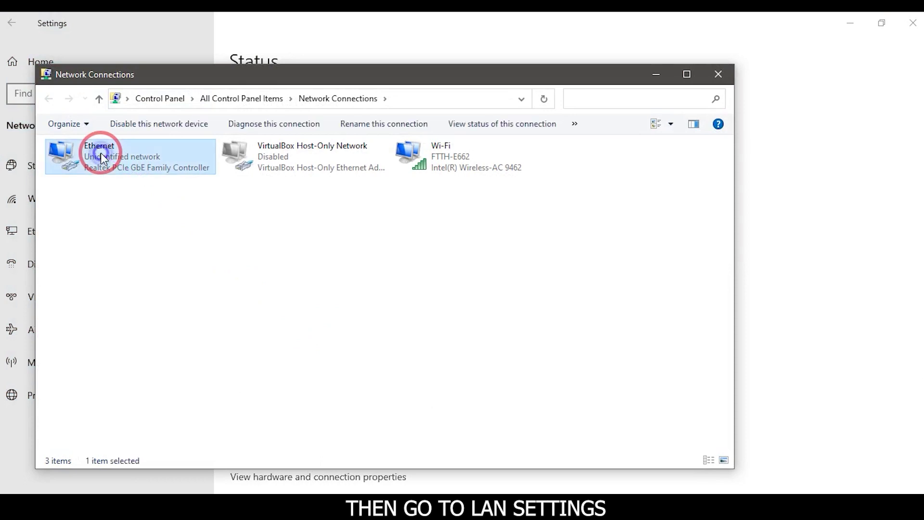
double_click(100, 152)
click(382, 381)
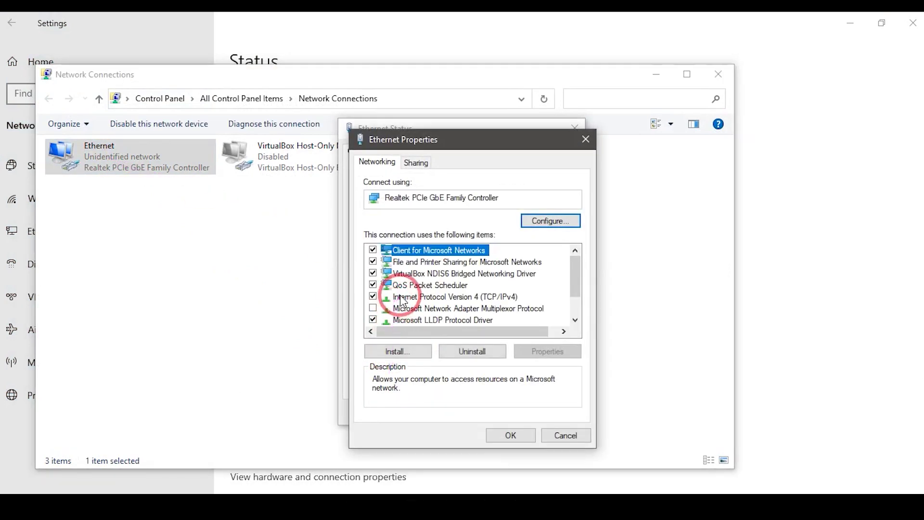
click(471, 297)
double_click(471, 297)
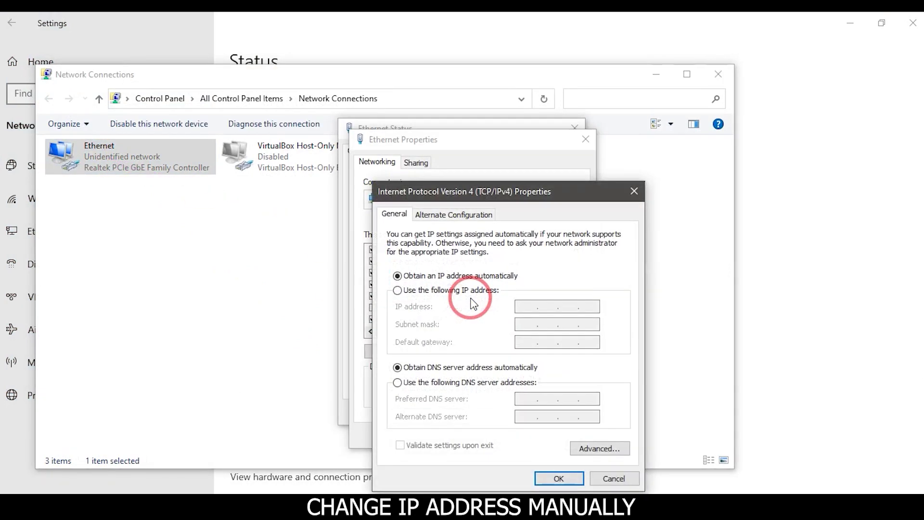
click(397, 289)
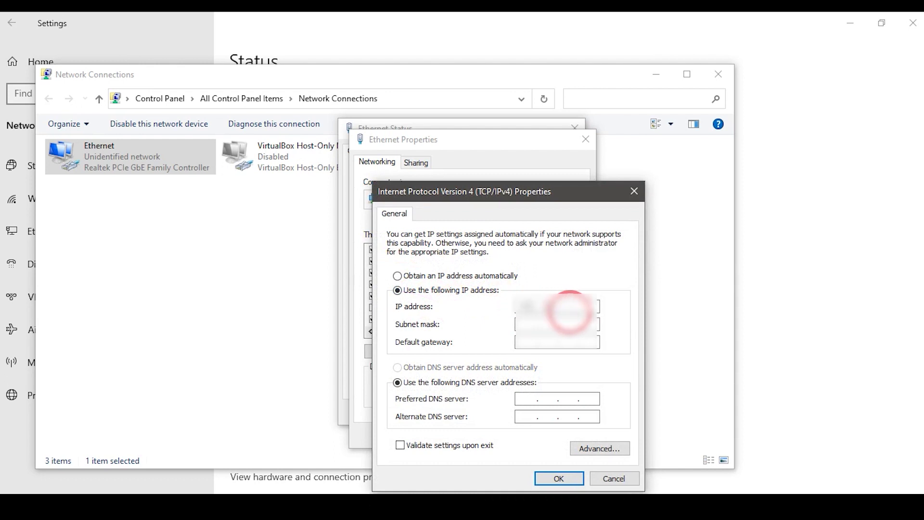
click(560, 477)
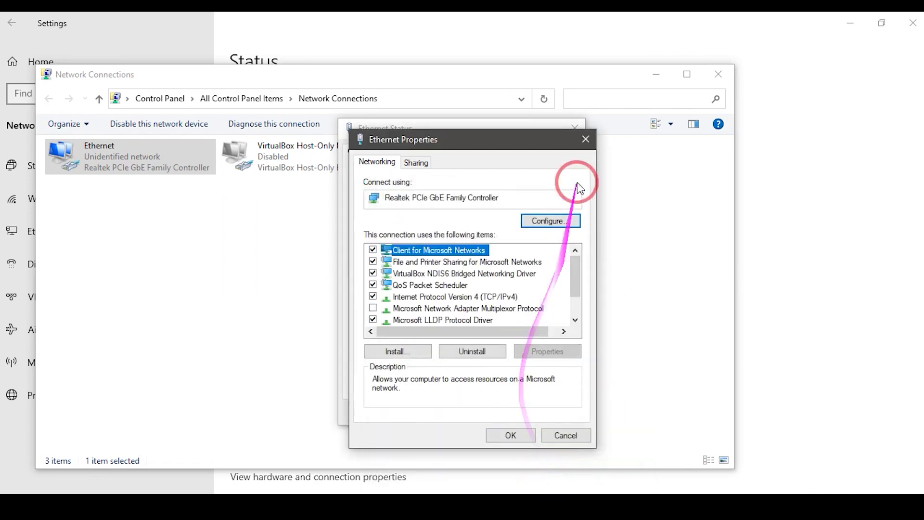
Close the Ethernet properties and status windows and minimize everything to the desktop.
click(510, 435)
click(553, 412)
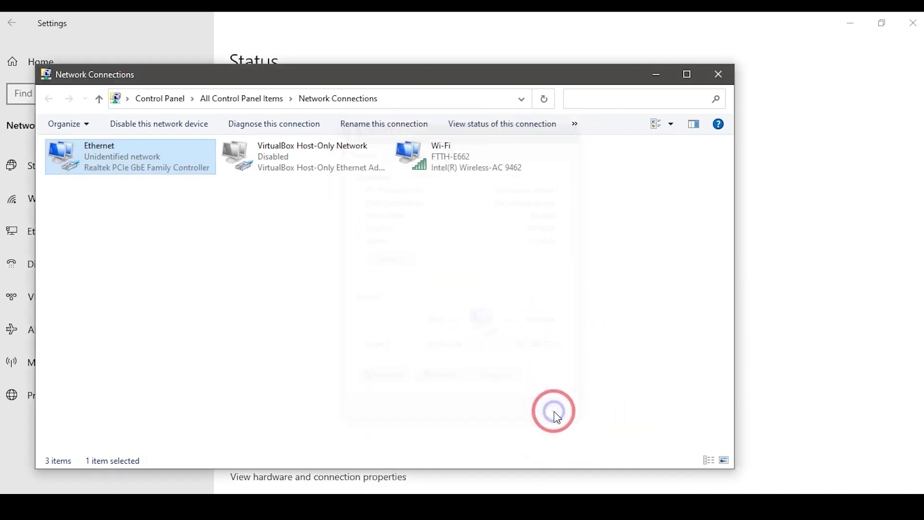
click(660, 77)
click(851, 23)
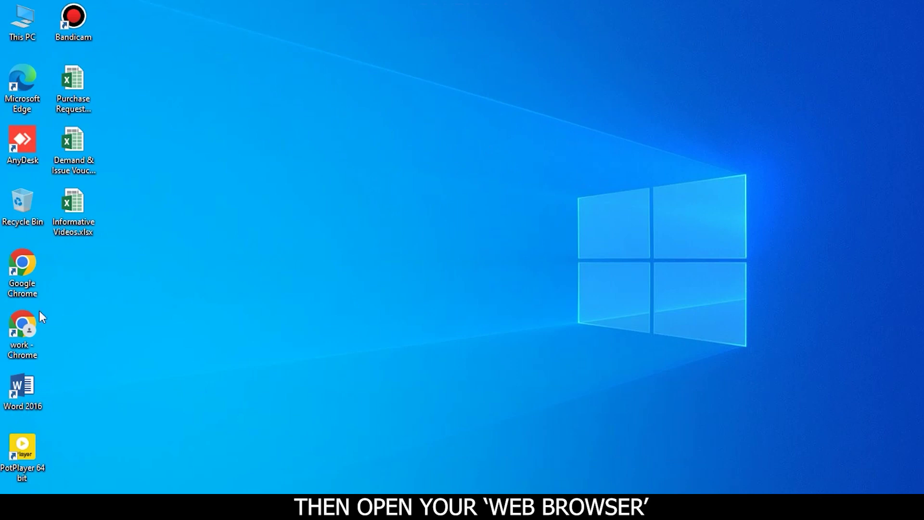
Launch Chrome and load the router address 192.168.1.1.
double_click(25, 286)
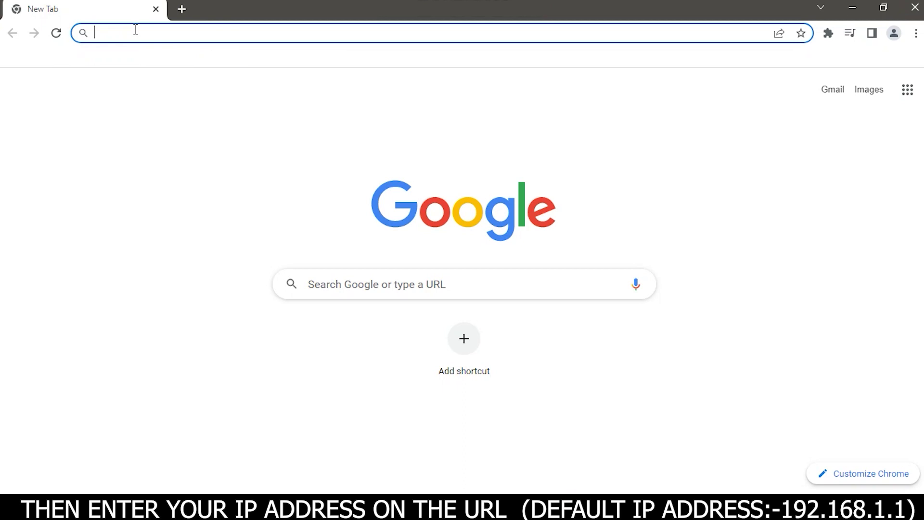
text(1)
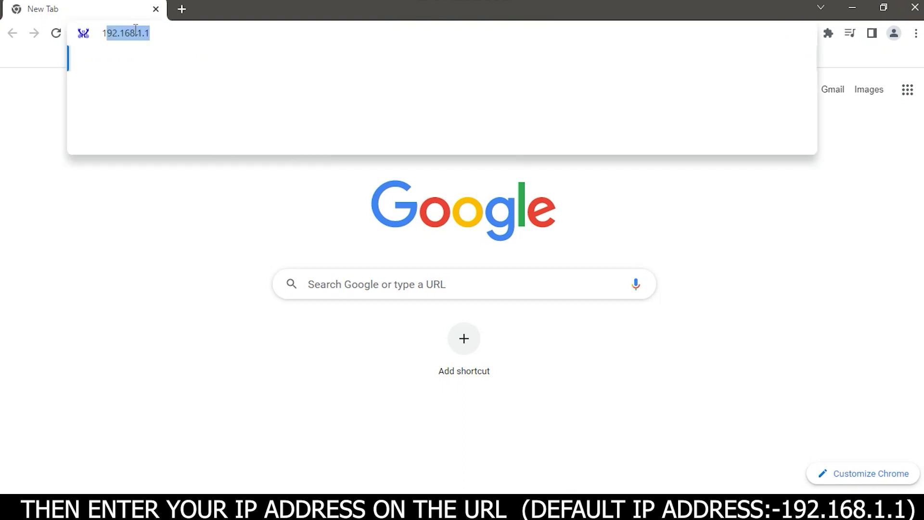
text(92.168)
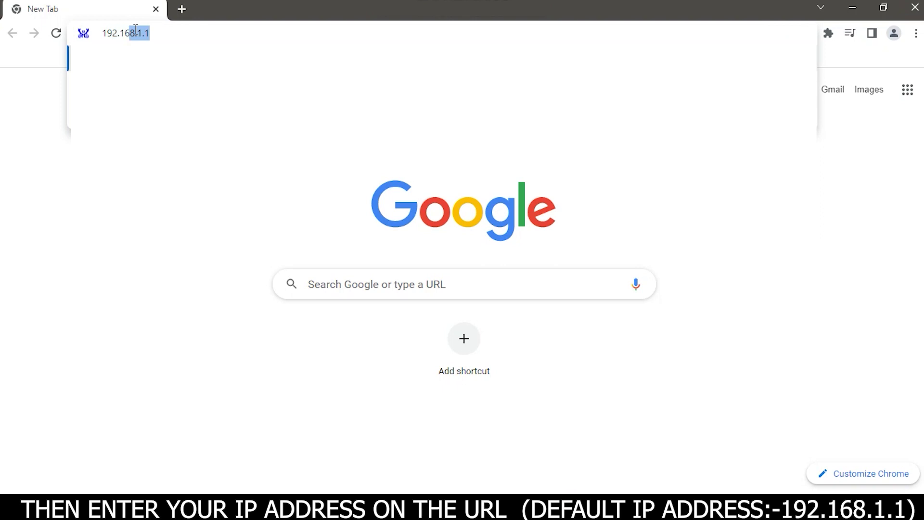
text(.1.)
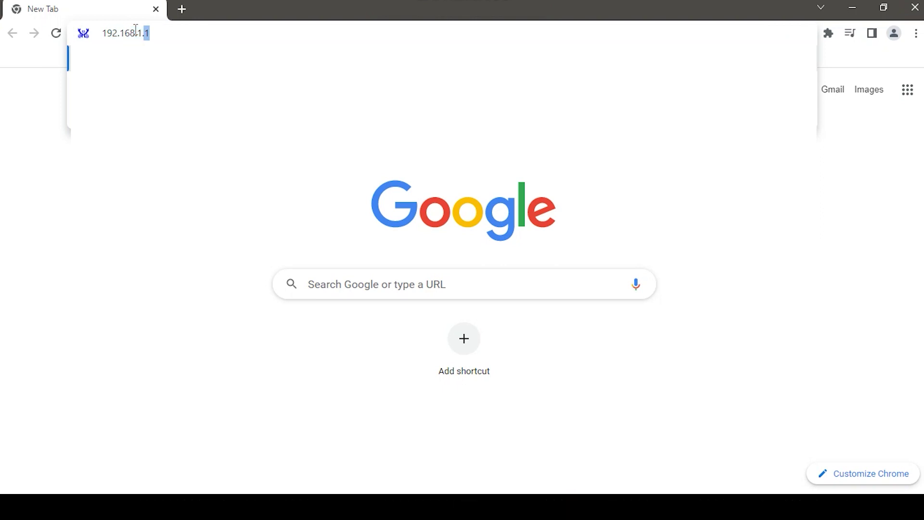
text(1)
key(Return)
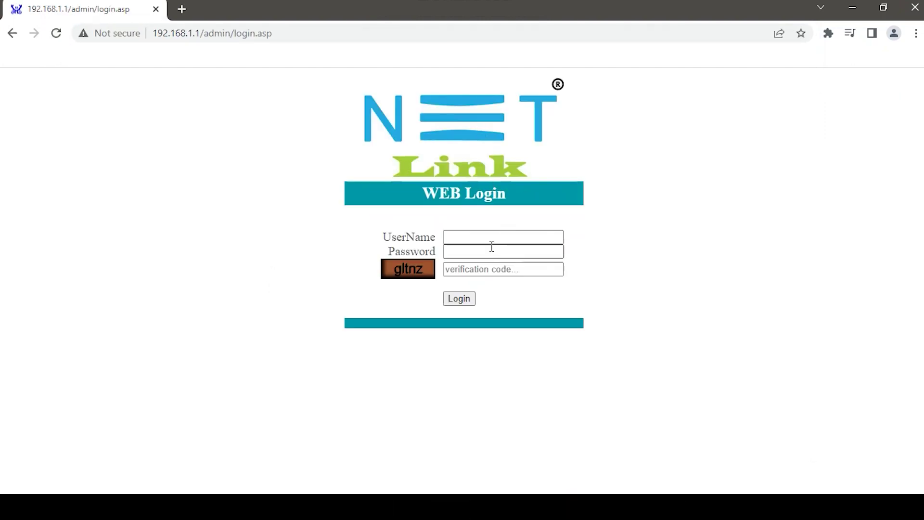
Log in to the router with the admin username, password and verification code.
click(461, 242)
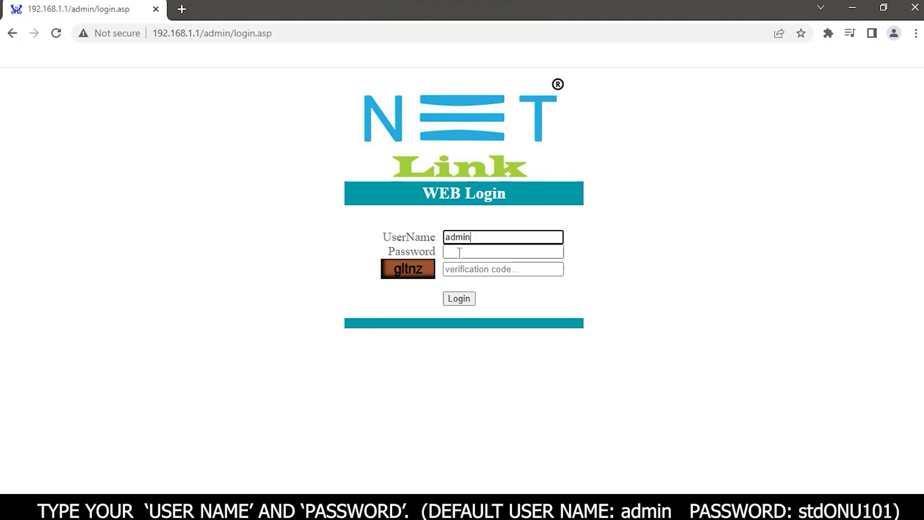
click(460, 253)
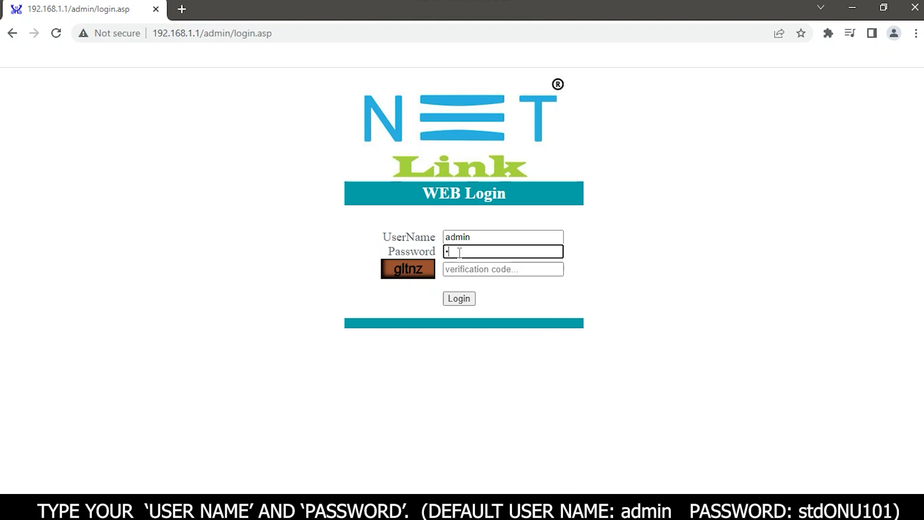
text(stdONU1)
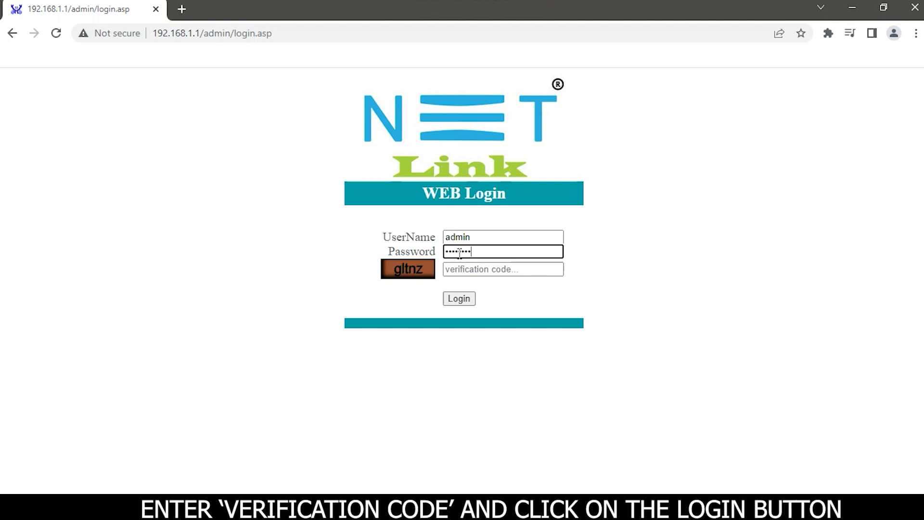
click(477, 275)
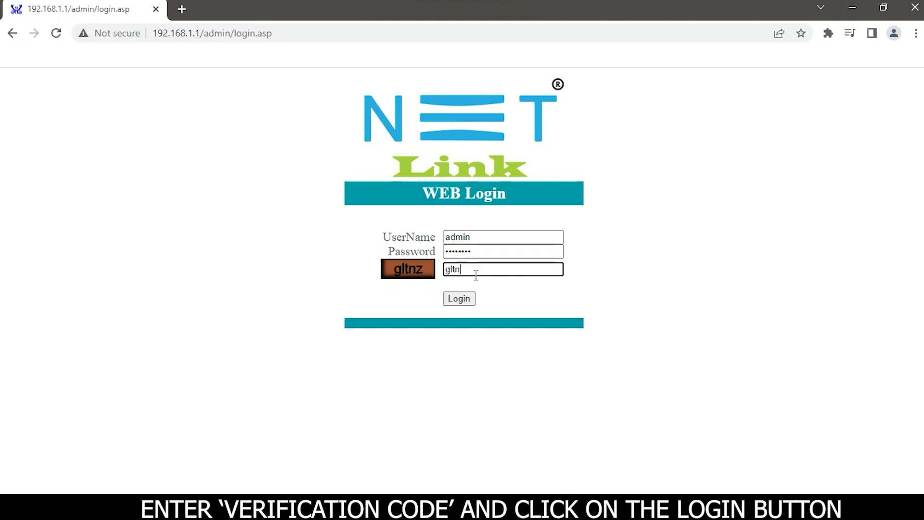
click(463, 298)
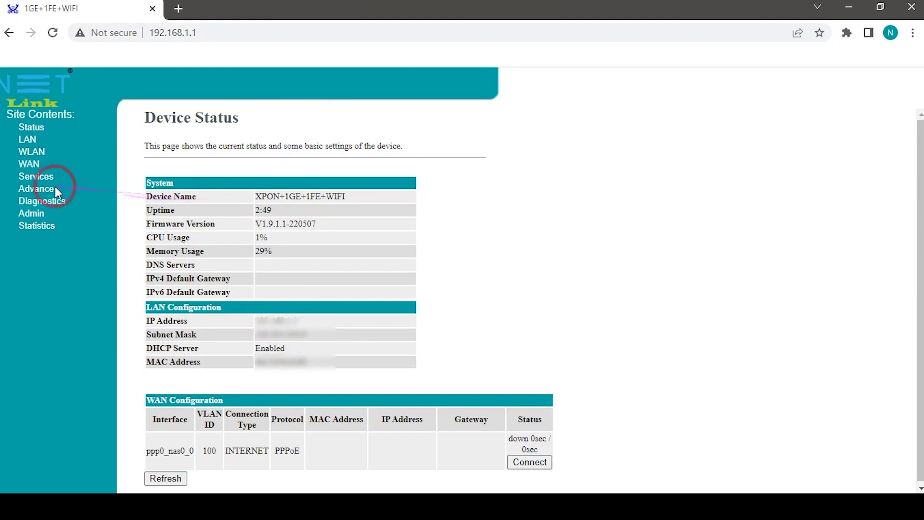
Open WLAN > Basic Settings from the Site Contents sidebar.
click(44, 179)
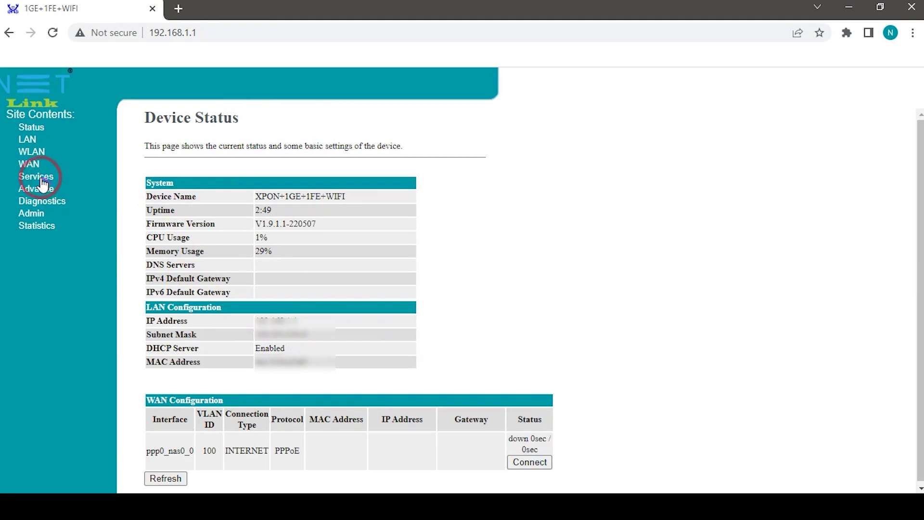
click(24, 154)
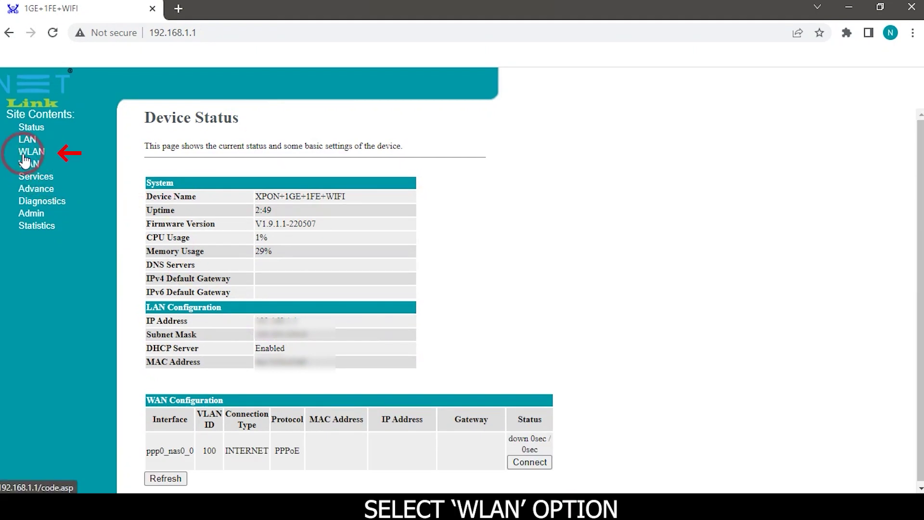
click(31, 153)
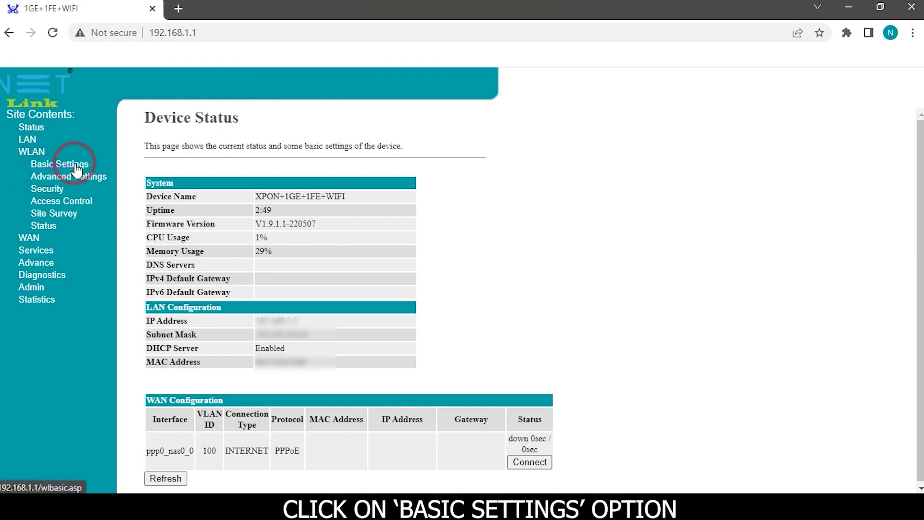
click(54, 165)
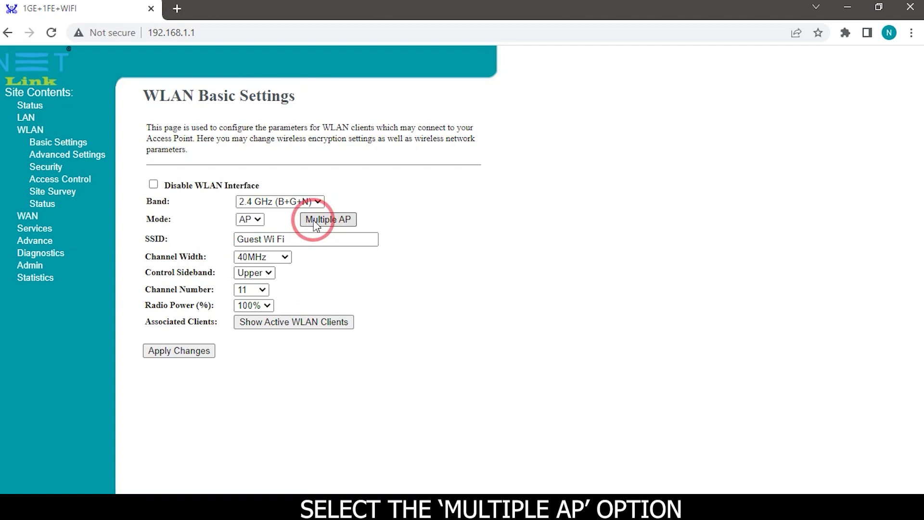
Enable AP1 on the 2.4 GHz (B+G+N) band and rename its SSID from 'test' to 'network'.
click(316, 222)
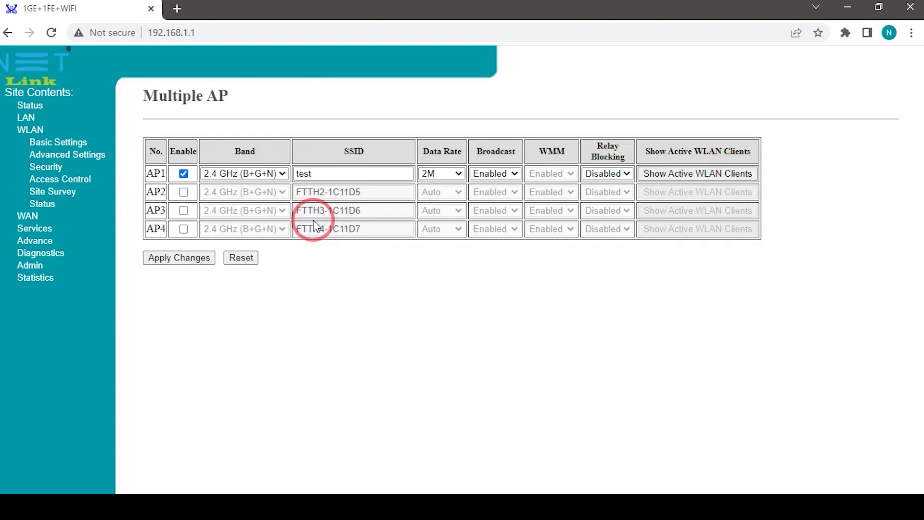
click(185, 175)
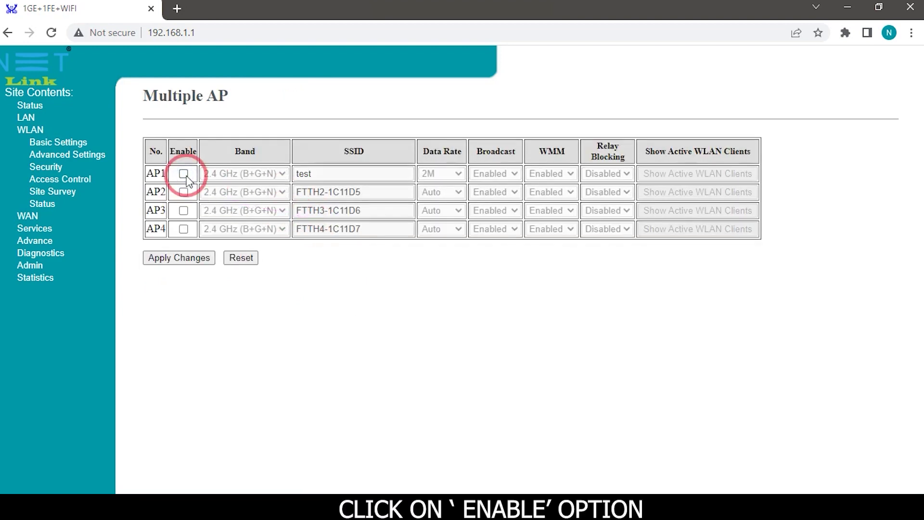
click(184, 174)
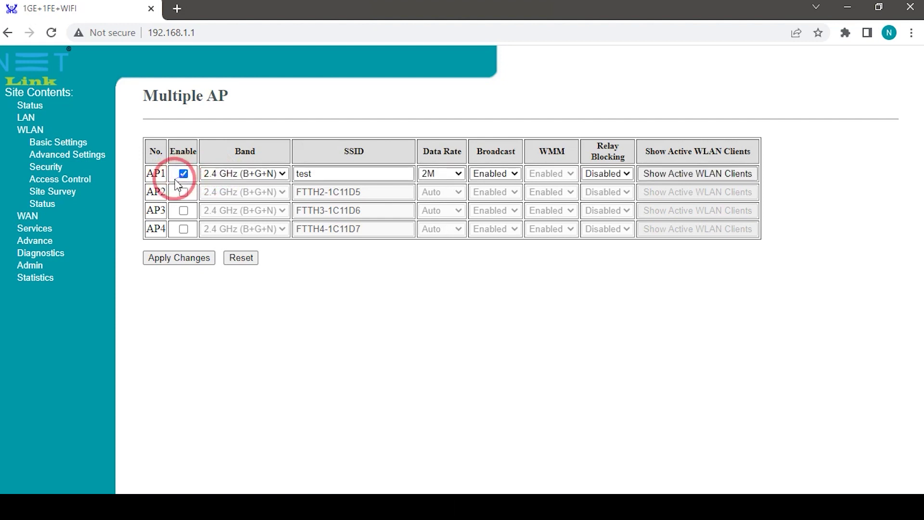
click(279, 174)
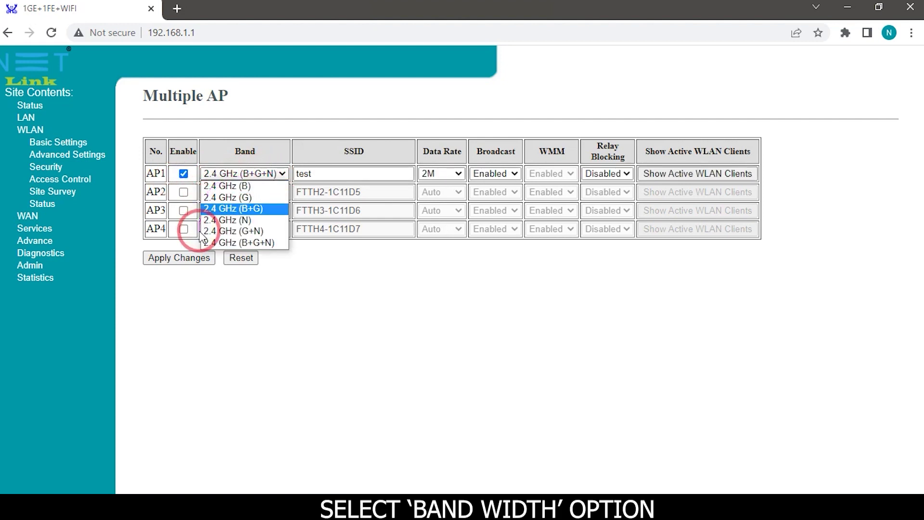
click(236, 243)
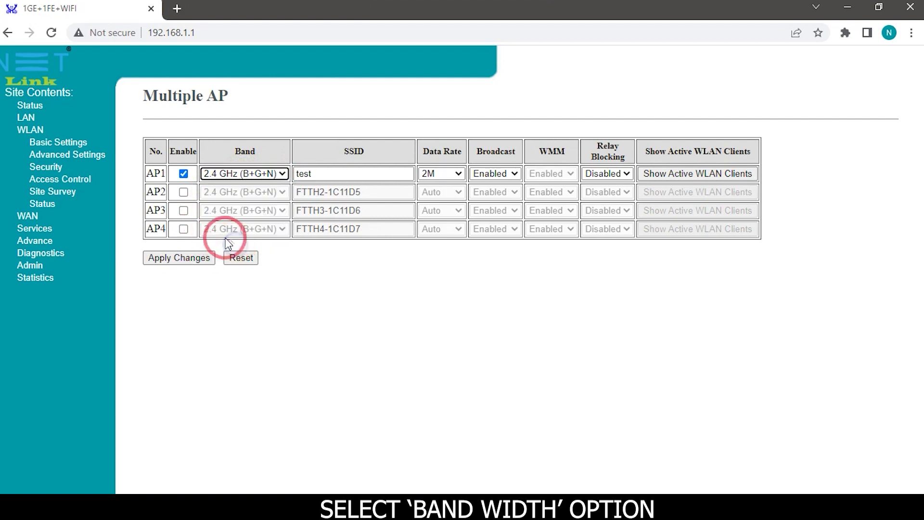
click(332, 179)
key(BackSpace)
key(BackSpace)
key(BackSpace)
key(BackSpace)
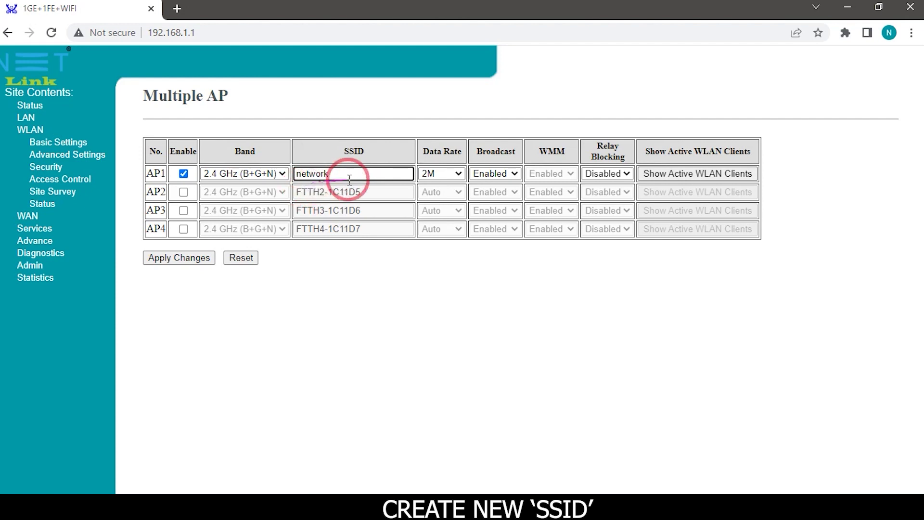
Limit AP1's data rate to 1M with broadcast enabled and apply the changes.
click(457, 174)
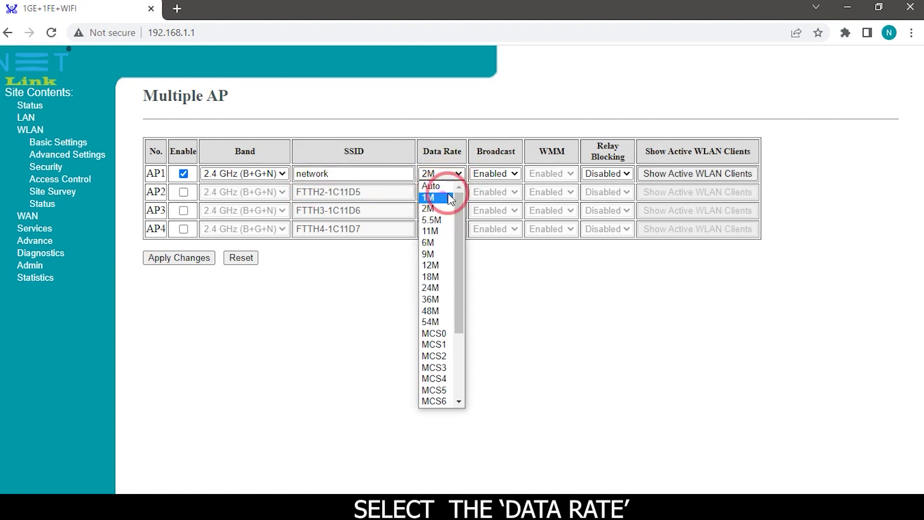
click(429, 198)
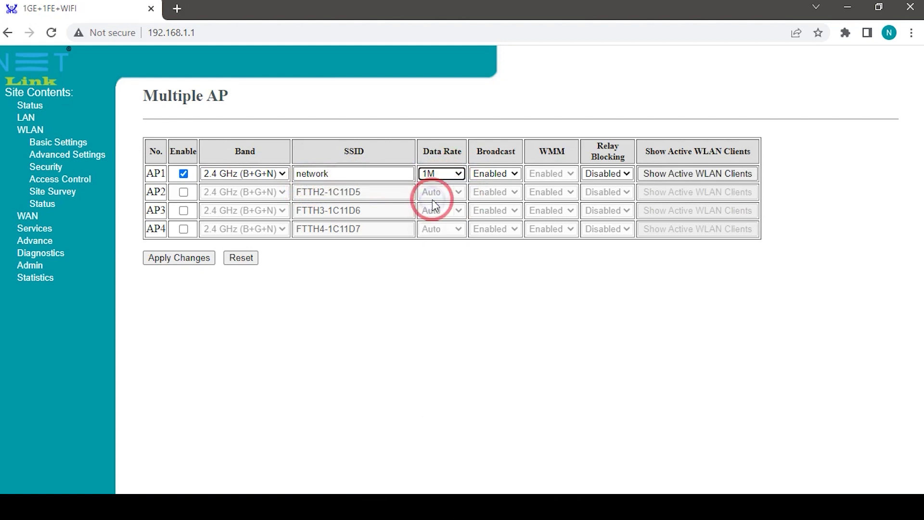
click(501, 174)
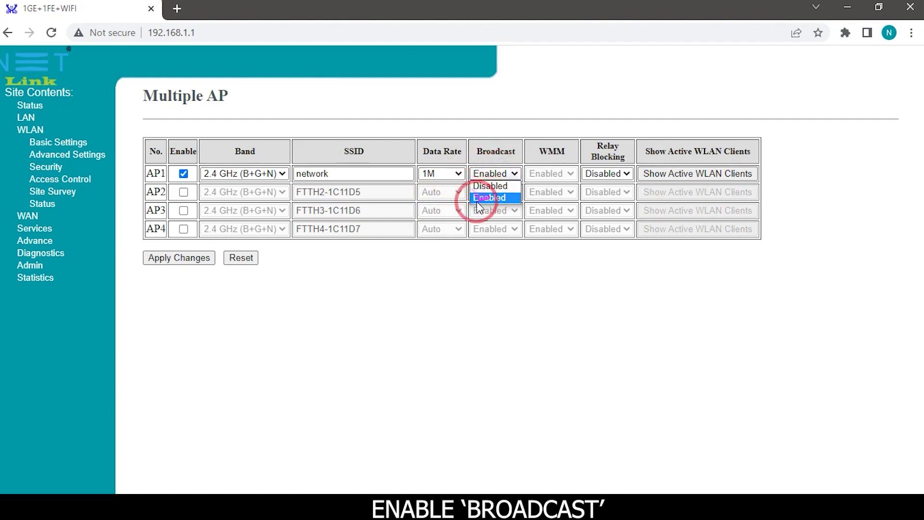
click(489, 195)
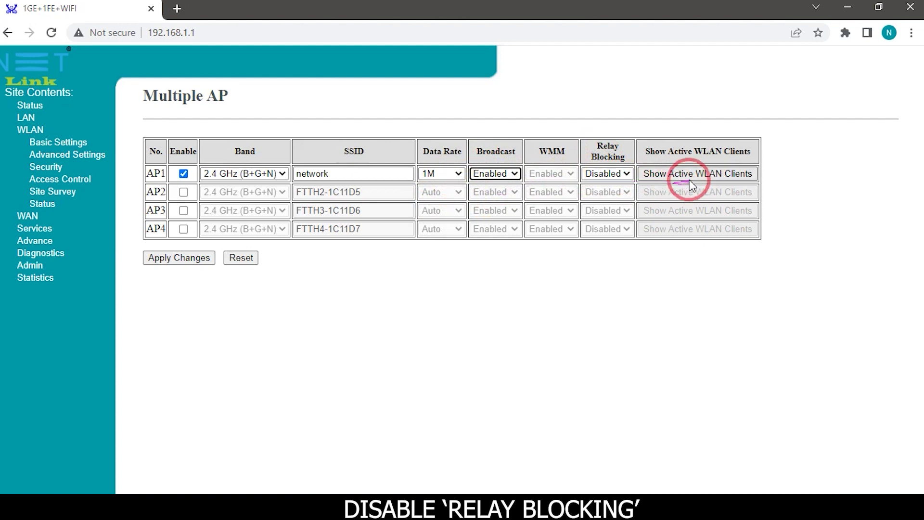
click(192, 260)
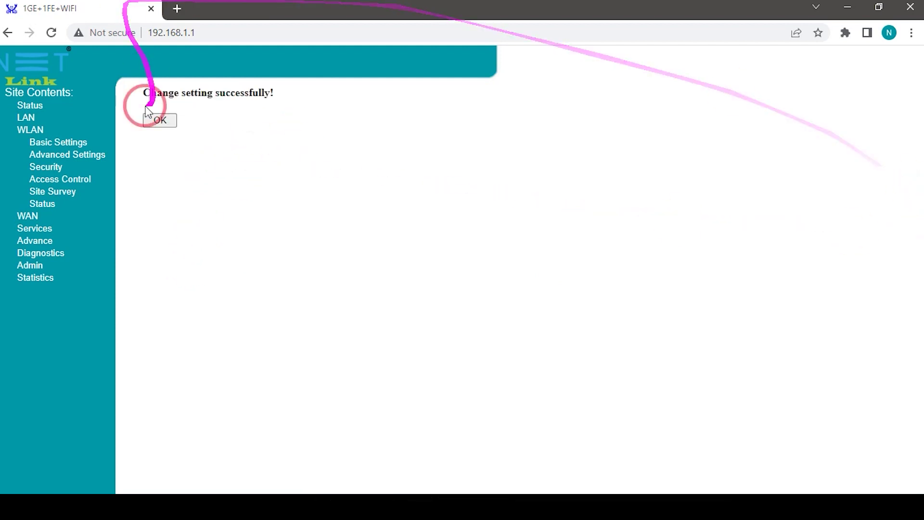
click(160, 120)
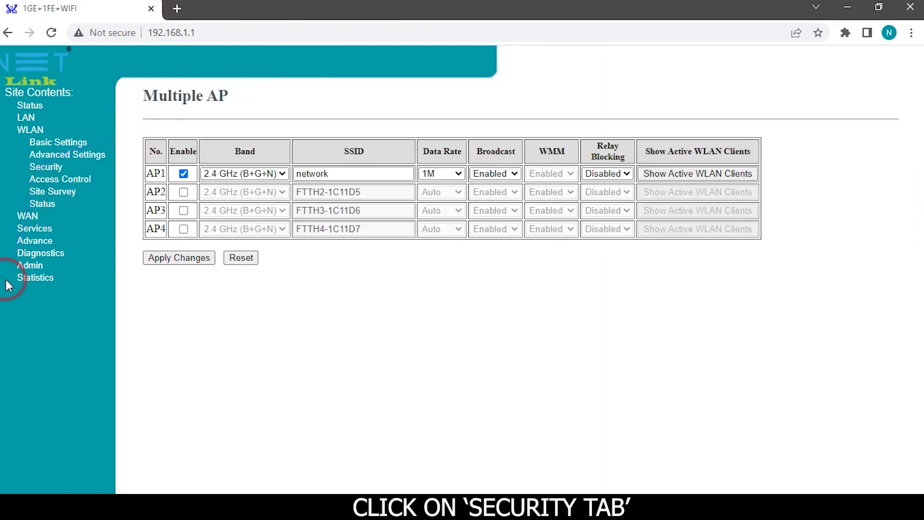
Secure 'AP1 - network' with WPA2 Mixed encryption and a pre-shared key, and apply.
click(38, 169)
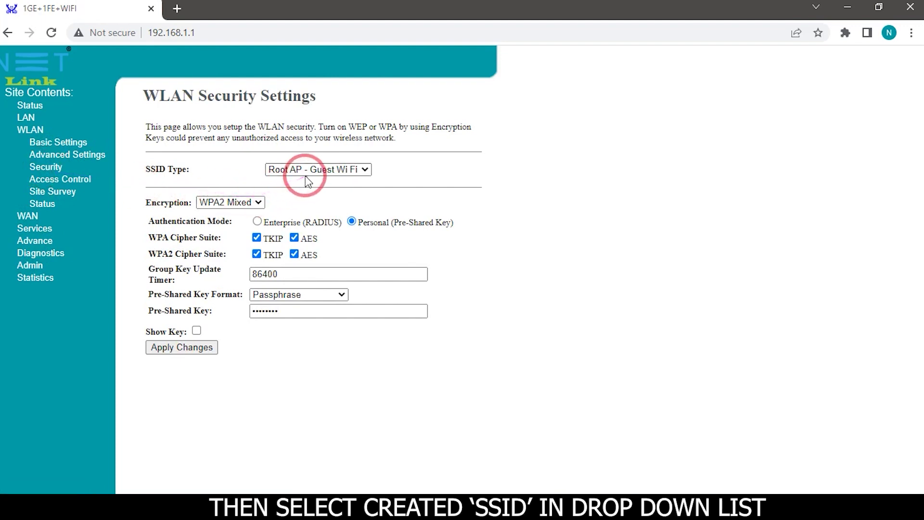
click(363, 170)
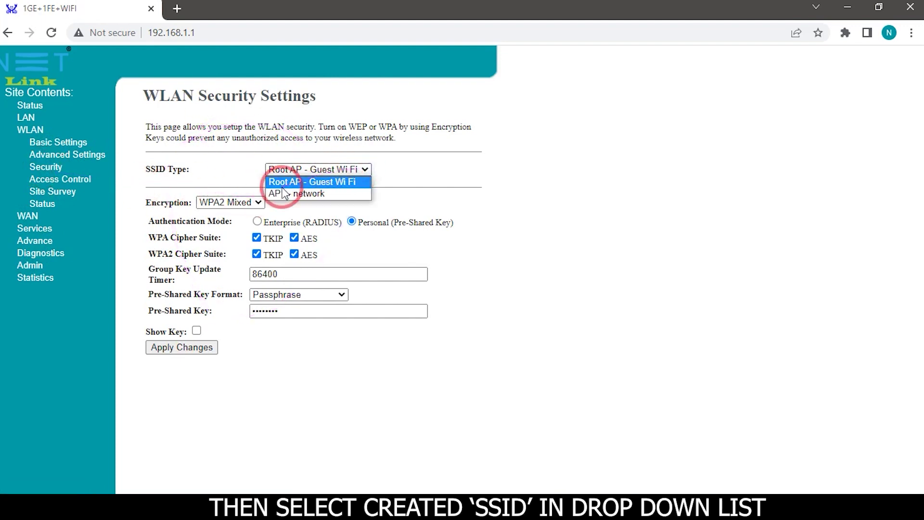
click(314, 194)
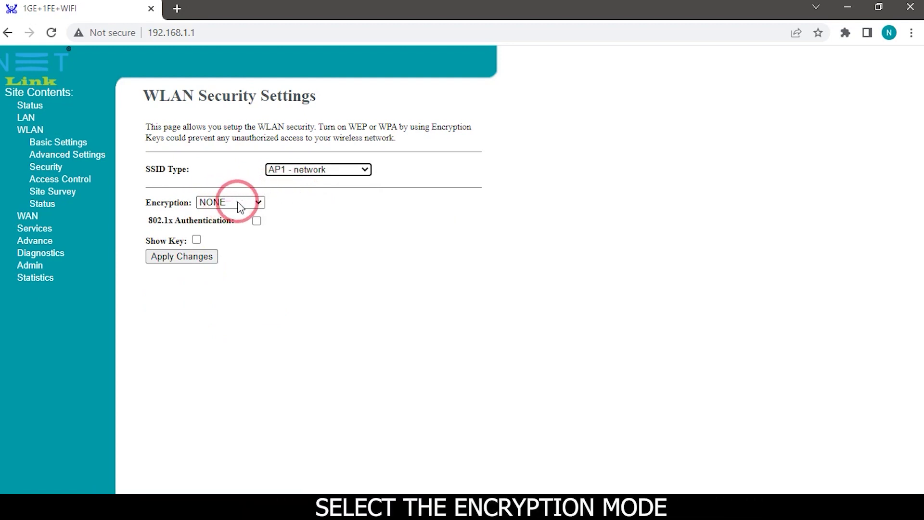
click(238, 202)
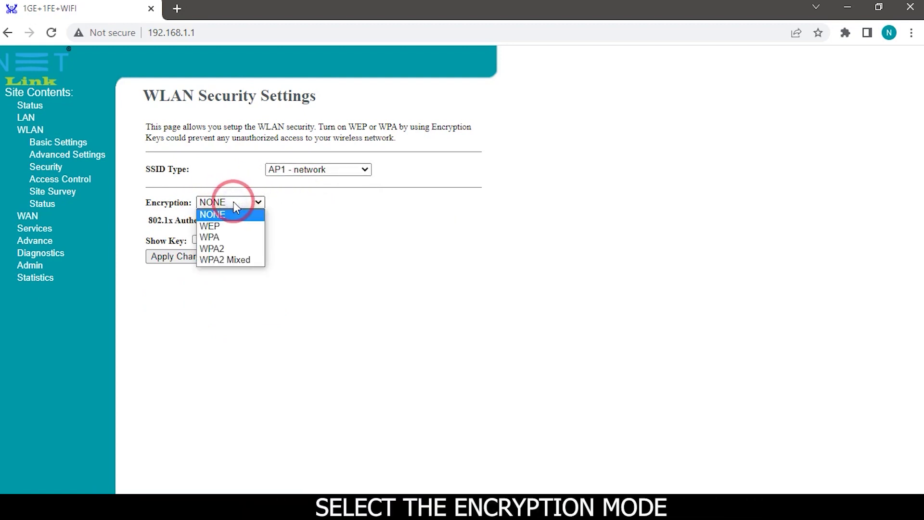
click(236, 262)
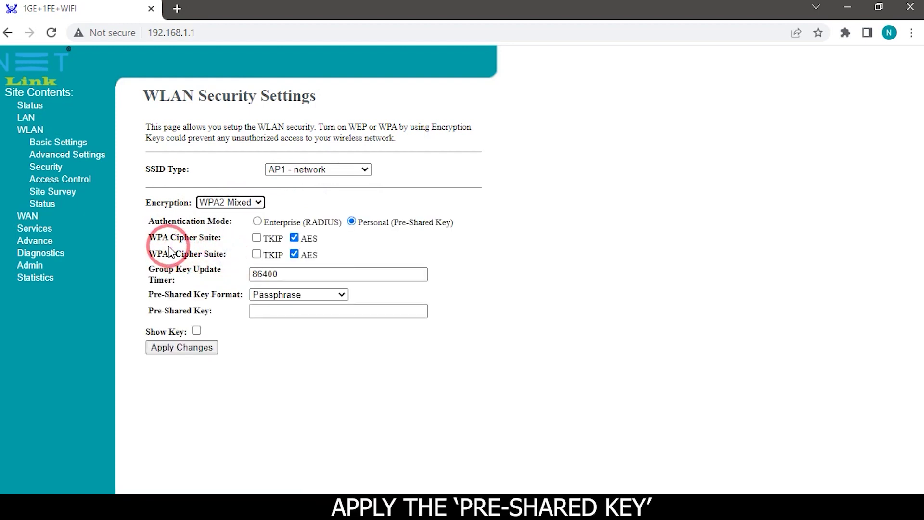
click(262, 314)
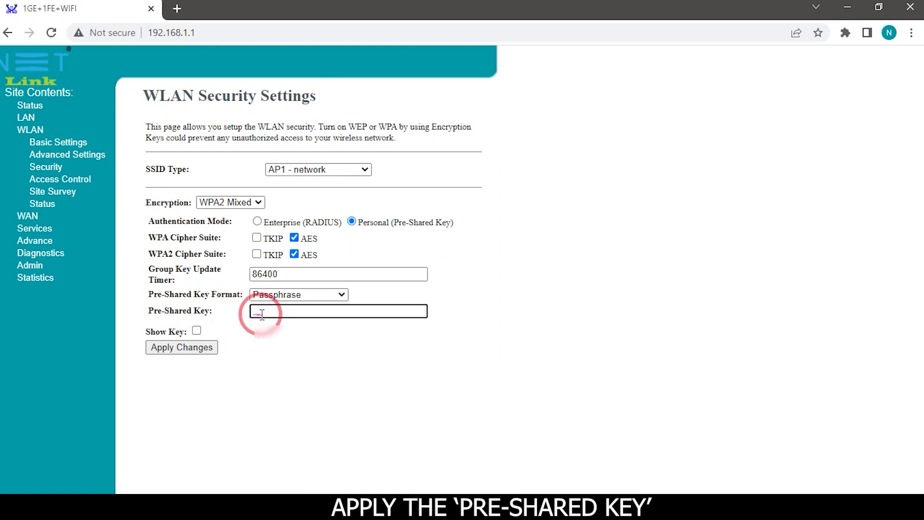
text(123)
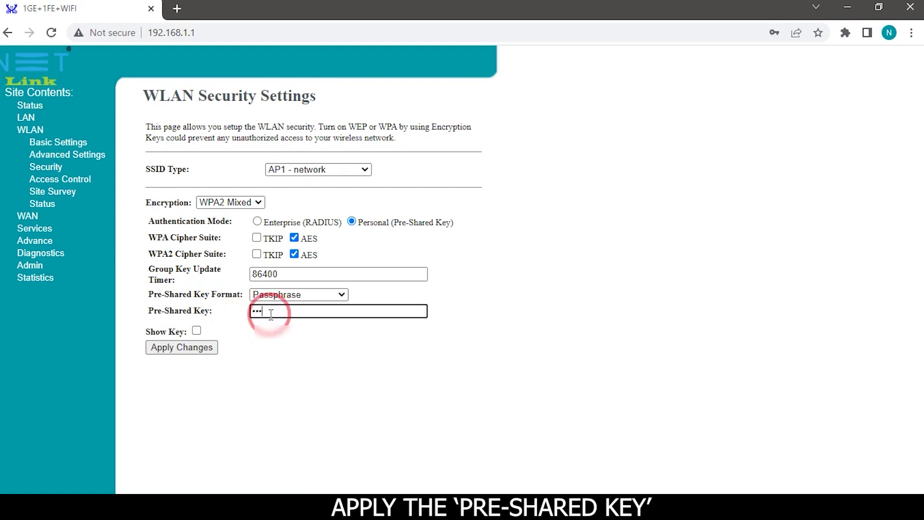
text(4)
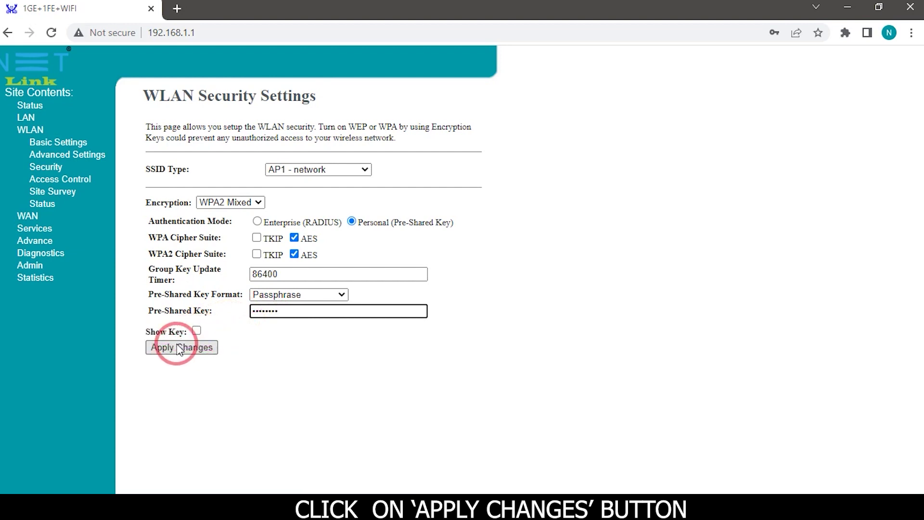
click(193, 352)
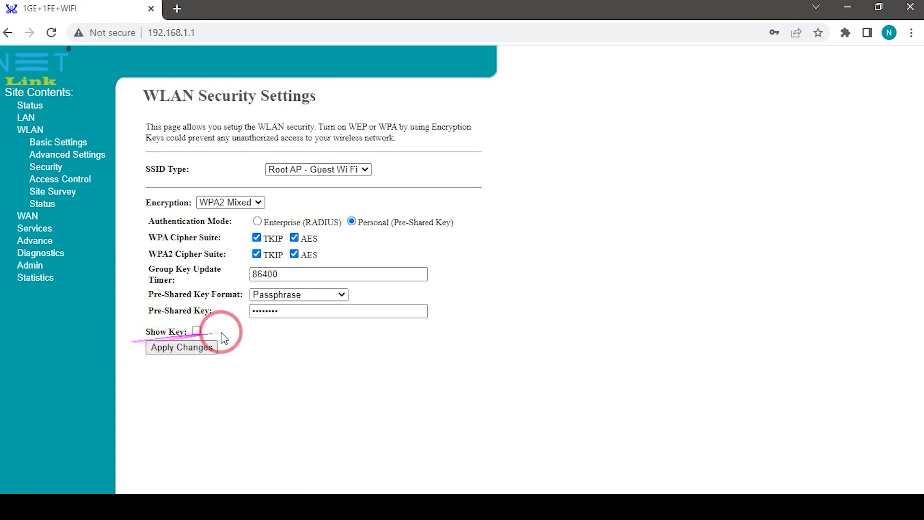
Log out of the Netlink web interface via Admin > Logout.
click(27, 264)
click(33, 341)
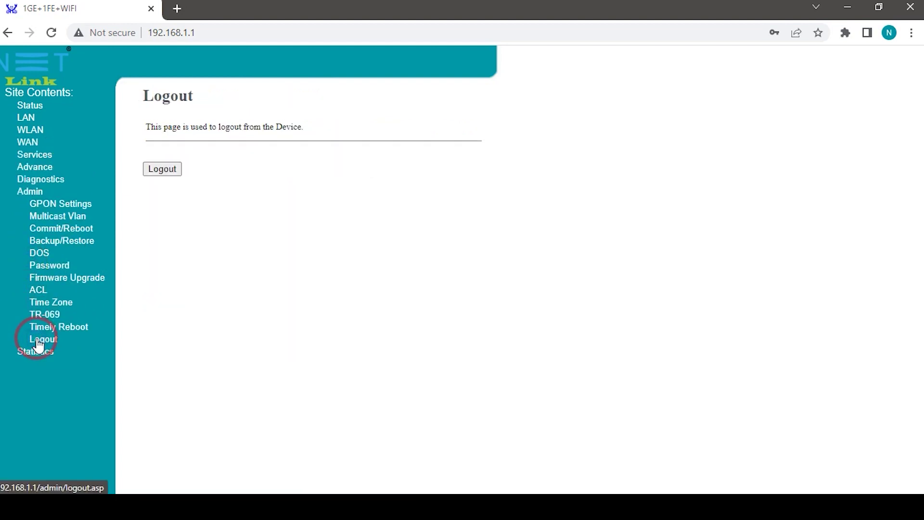
click(163, 170)
click(524, 107)
click(159, 118)
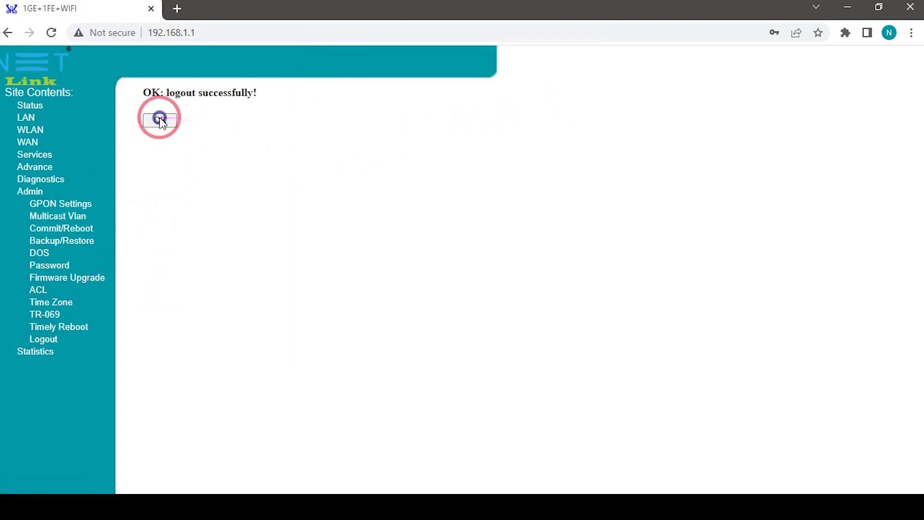
click(816, 503)
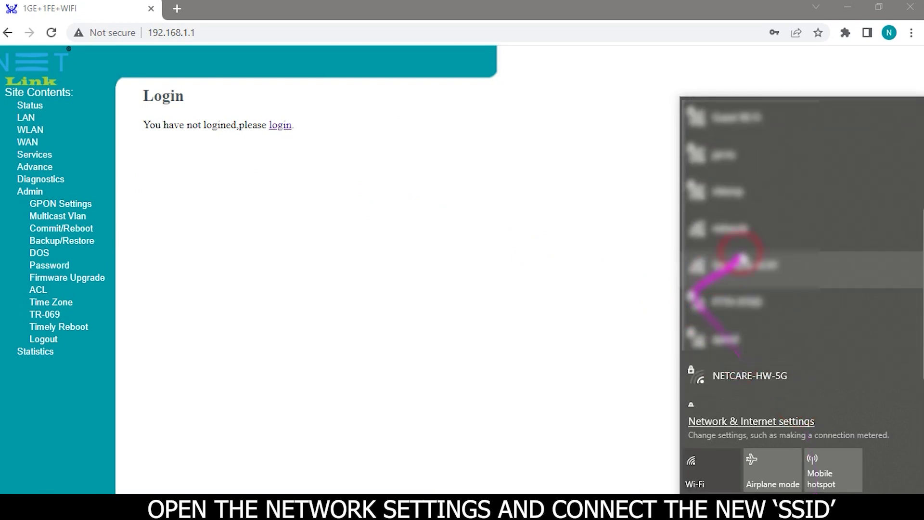
Connect the PC to the 'network' Wi-Fi SSID.
click(732, 231)
scroll(732, 337, up, 2)
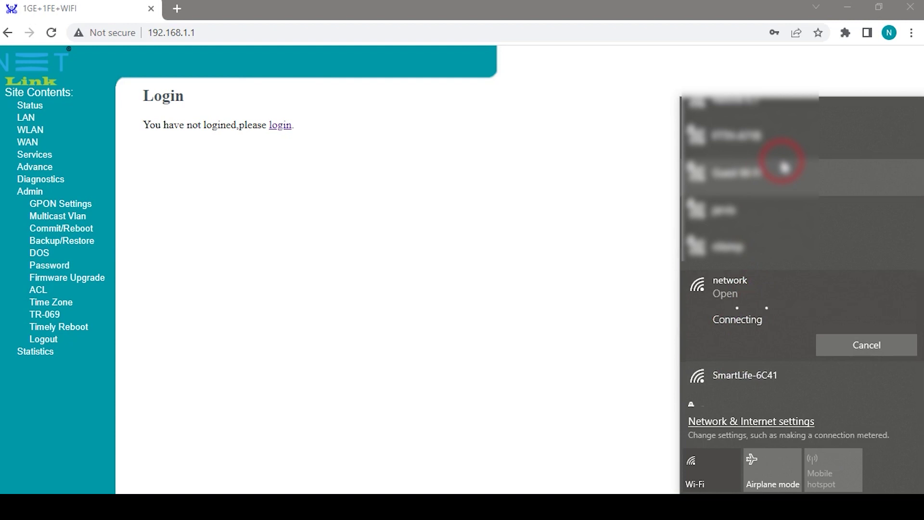
Search Google for 'ookla', open Speedtest by Ookla and start a speed test.
click(850, 7)
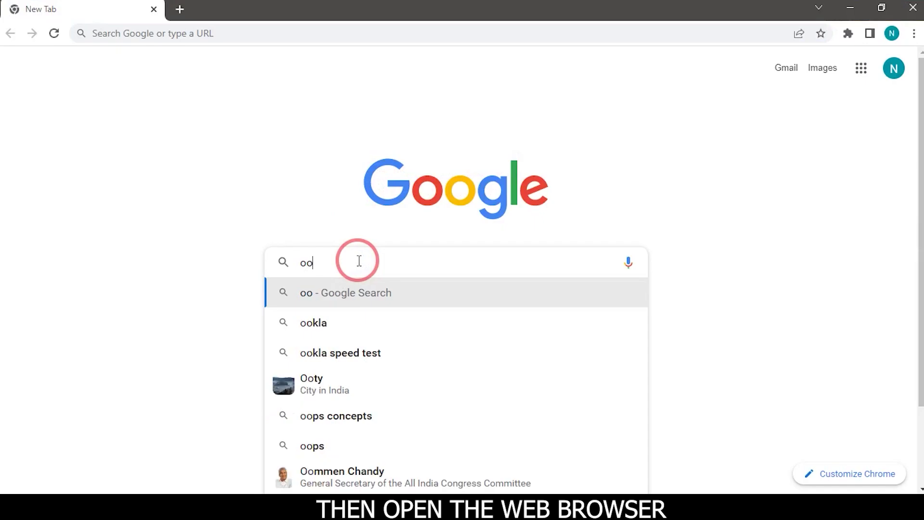
text(k)
click(323, 299)
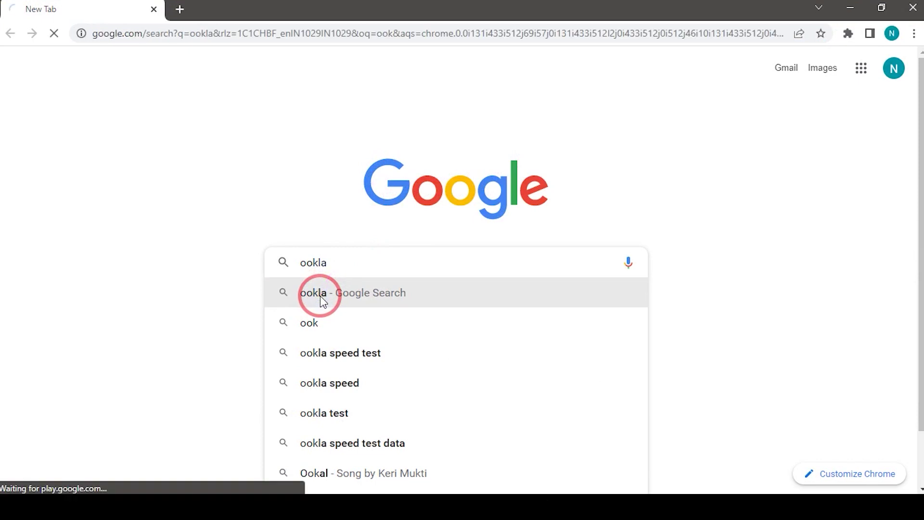
click(146, 203)
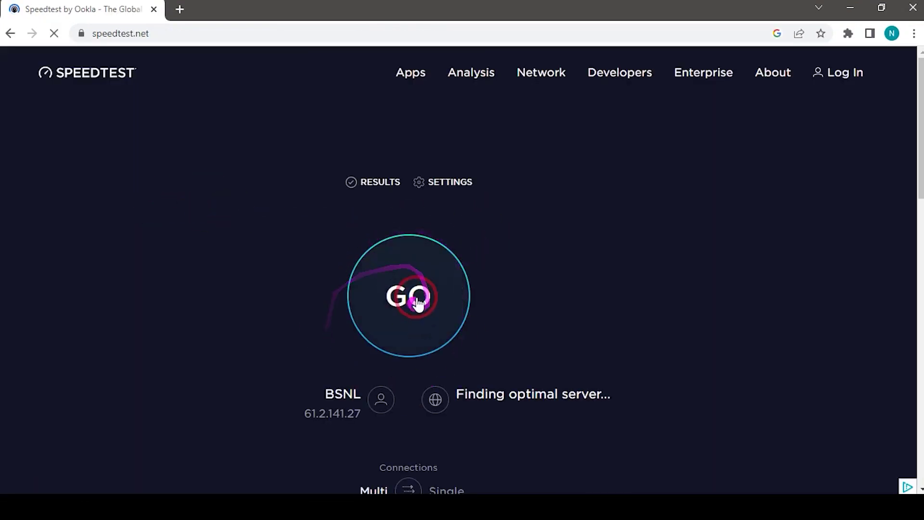
click(405, 328)
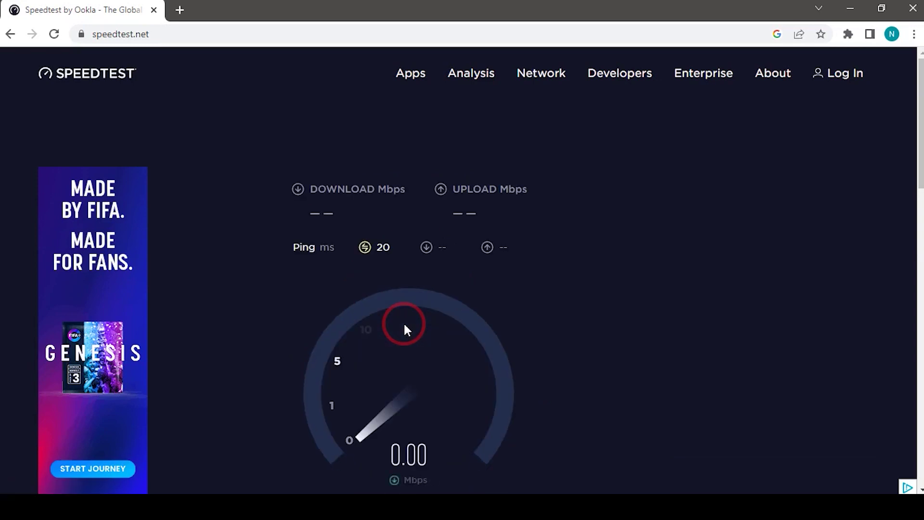